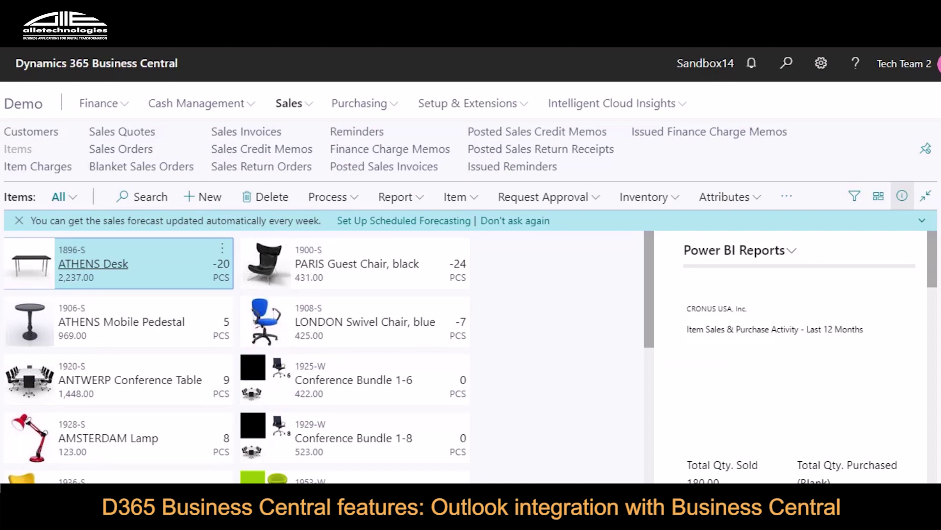
Scroll through the Items tiles to look them over.
{"action": "scroll", "coordinate": [235, 357], "scroll_direction": "down", "scroll_amount": 5}
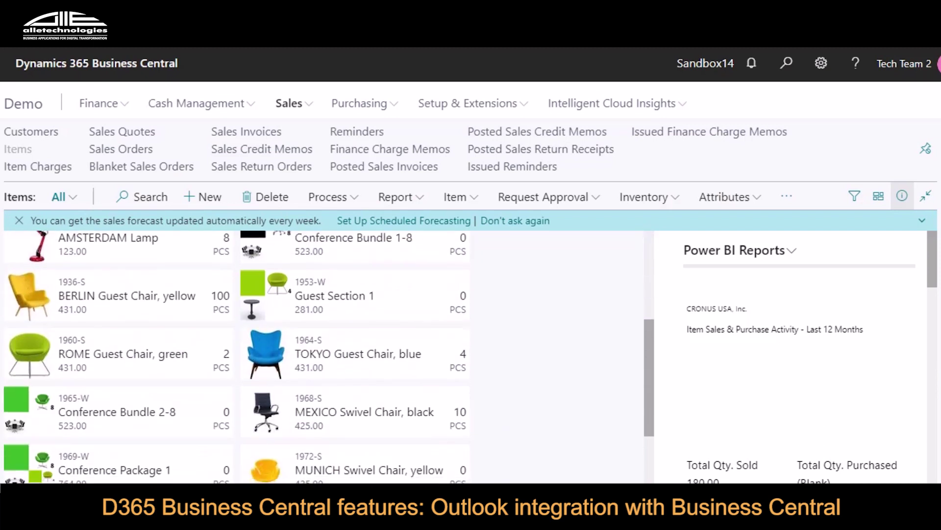
{"action": "scroll", "coordinate": [235, 357], "scroll_direction": "up", "scroll_amount": 5}
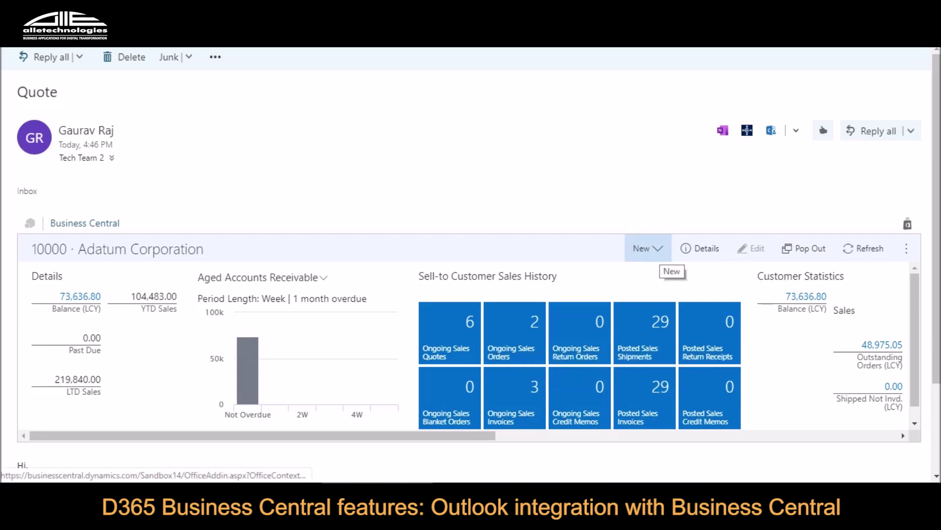
Start a new sales quote for Adatum Corporation from the add-in's New menu.
{"action": "left_click", "coordinate": [654, 250]}
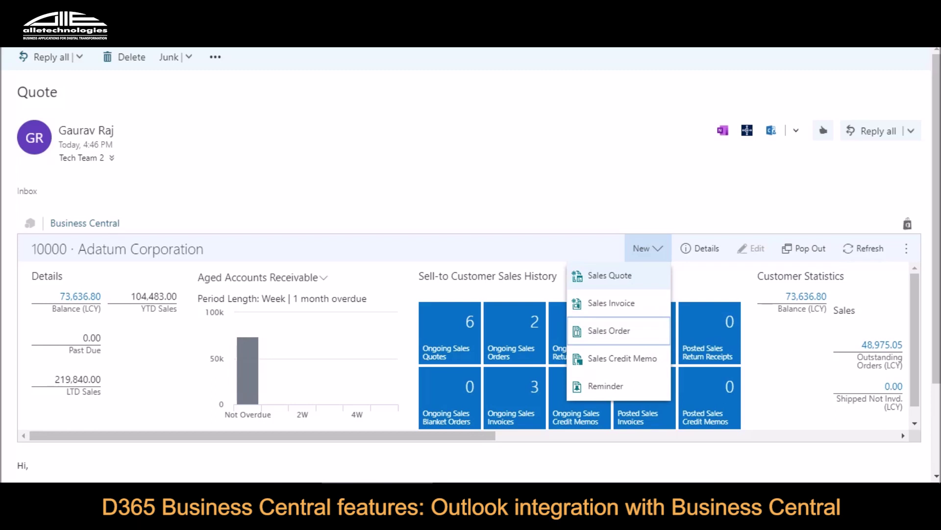
{"action": "left_click", "coordinate": [610, 275]}
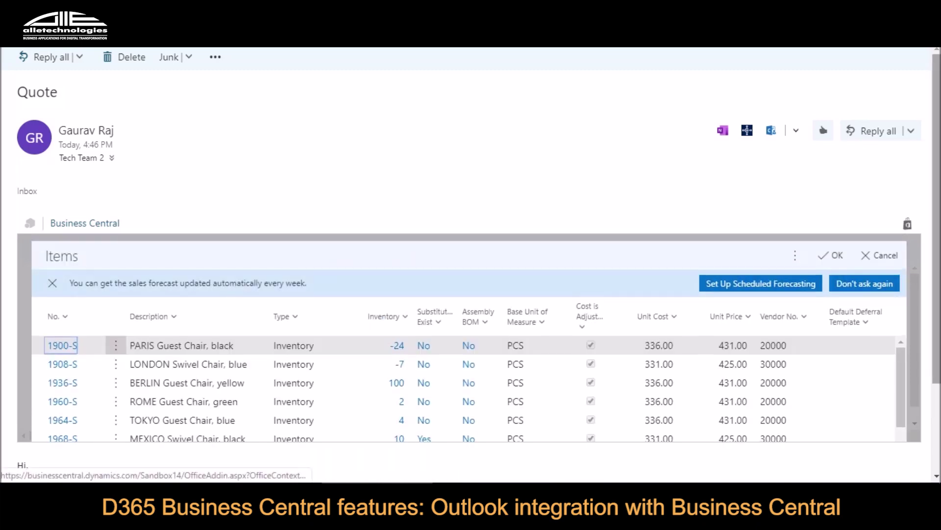
Resolve the chair line to 1900-S PARIS Guest Chair, black, and accept the ATHENS Desk and chair lines.
{"action": "scroll", "coordinate": [466, 387], "scroll_direction": "down", "scroll_amount": 3}
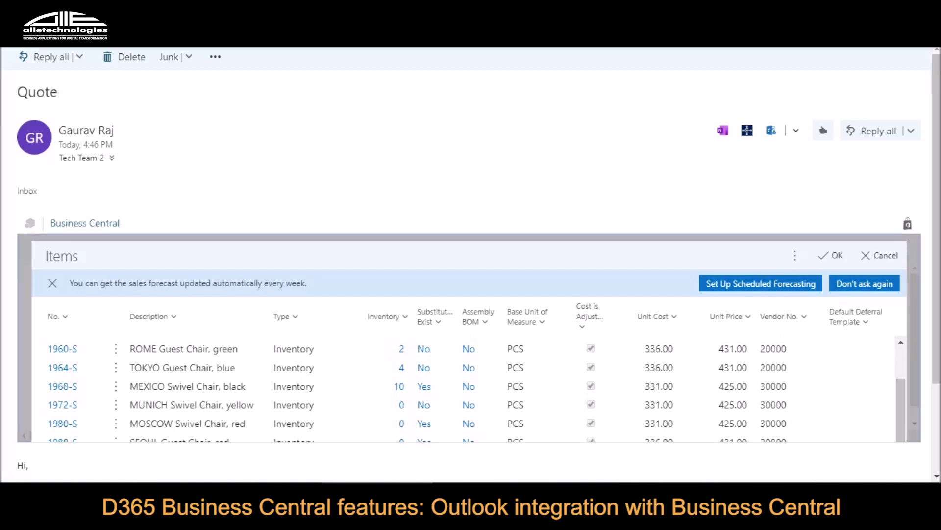
{"action": "scroll", "coordinate": [116, 345], "scroll_direction": "up", "scroll_amount": 3}
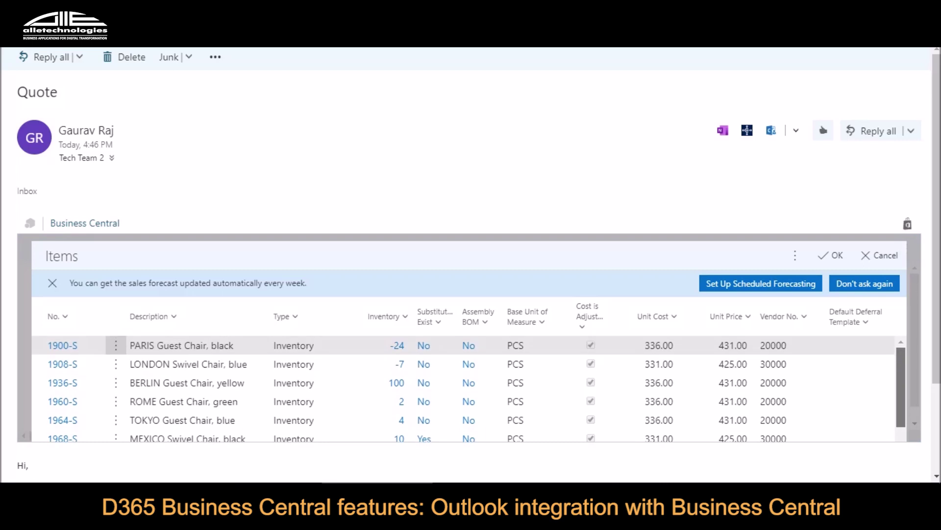
{"action": "left_click", "coordinate": [186, 345]}
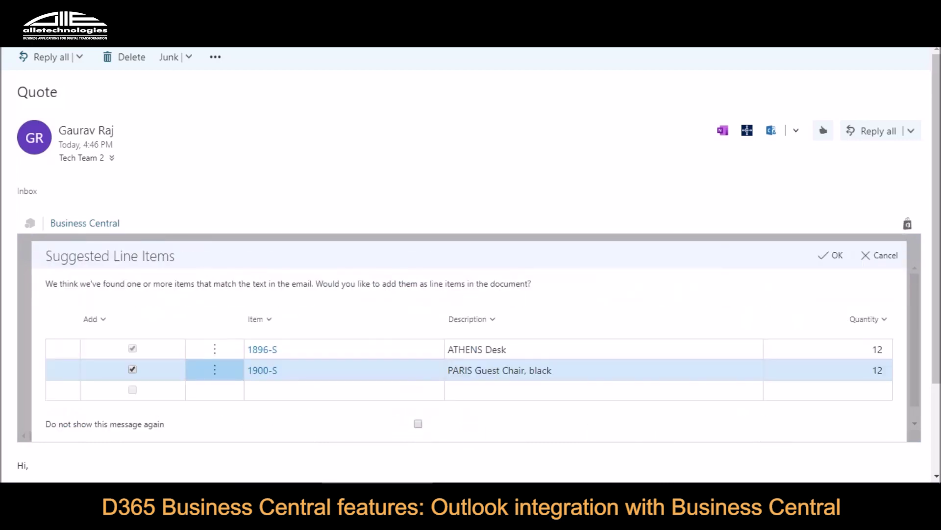
{"action": "left_click", "coordinate": [674, 372]}
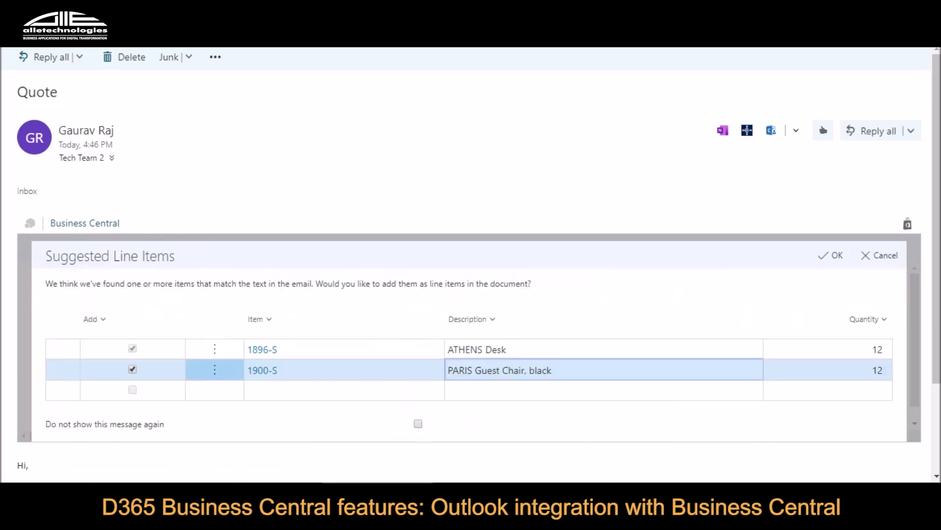
{"action": "left_click", "coordinate": [830, 255]}
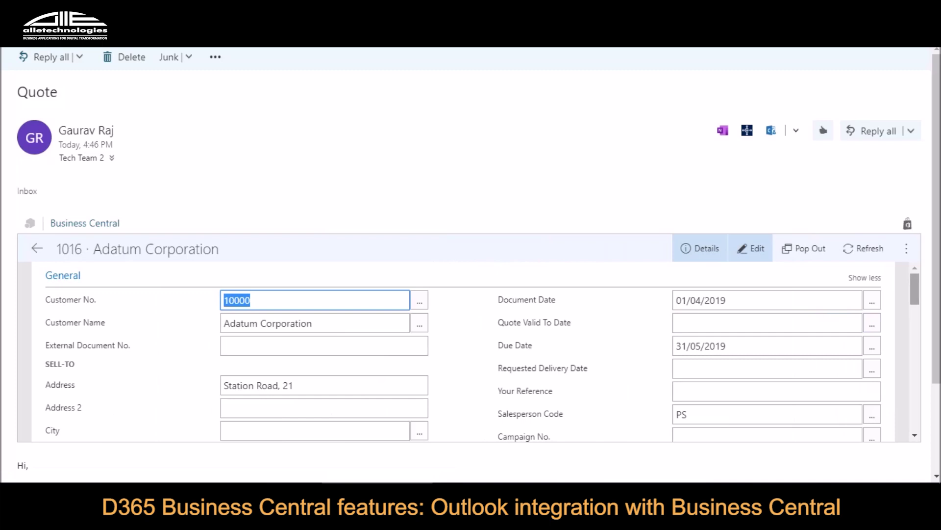
Review quote 1016's lines and totals, then create a reply email with Sales Quote 1016.pdf attached.
{"action": "scroll", "coordinate": [469, 351], "scroll_direction": "down", "scroll_amount": 1}
{"action": "scroll", "coordinate": [471, 351], "scroll_direction": "down", "scroll_amount": 5}
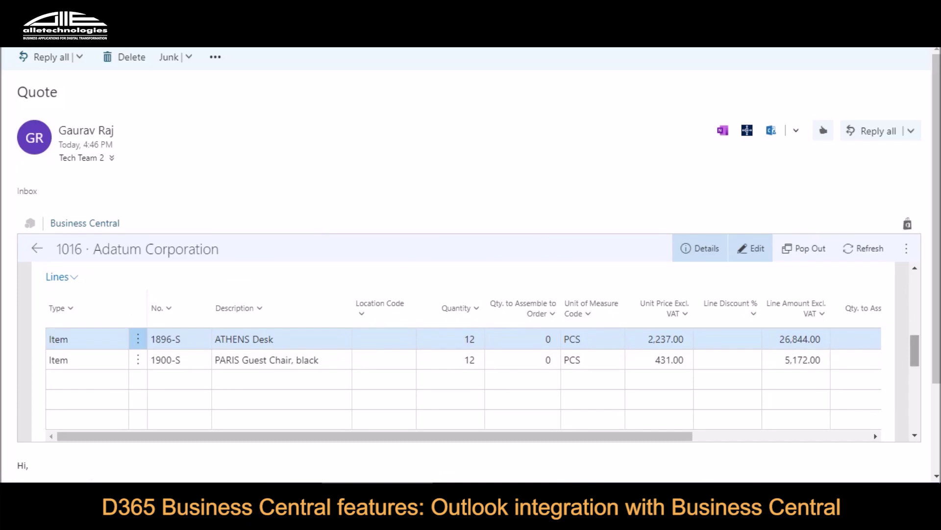
{"action": "scroll", "coordinate": [471, 350], "scroll_direction": "down", "scroll_amount": 5}
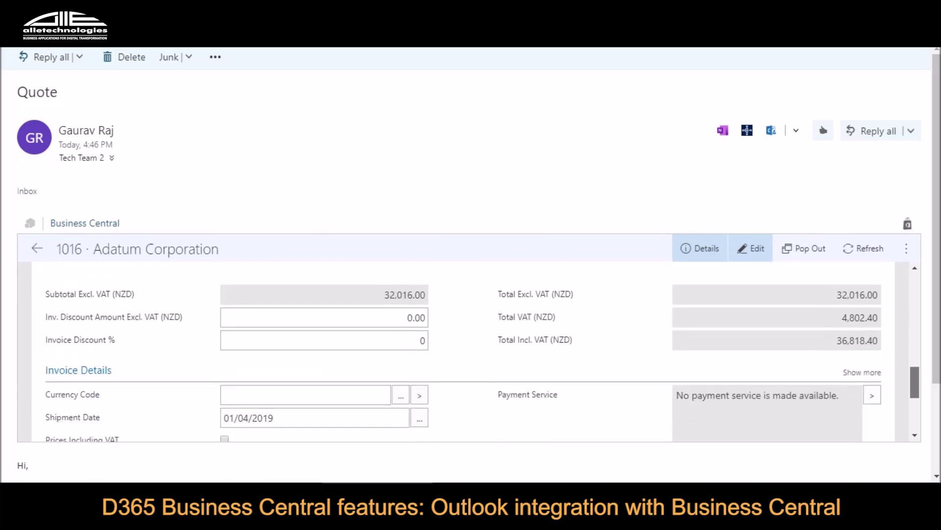
{"action": "scroll", "coordinate": [470, 351], "scroll_direction": "up", "scroll_amount": 10}
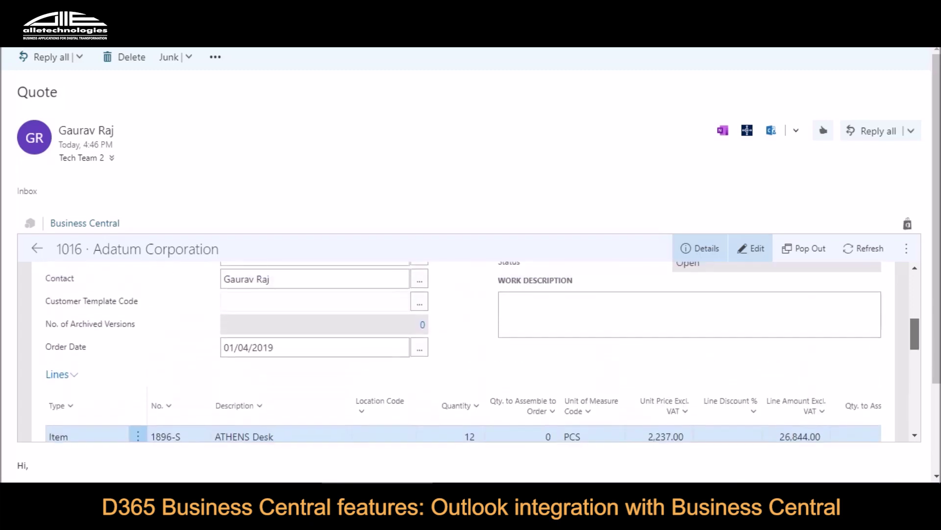
{"action": "left_click", "coordinate": [906, 248]}
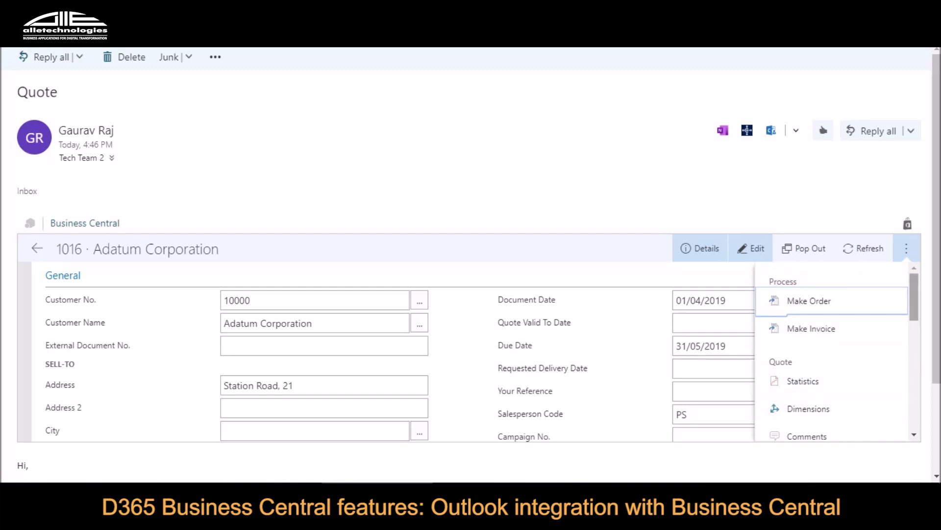
{"action": "scroll", "coordinate": [833, 353], "scroll_direction": "down", "scroll_amount": 3}
{"action": "scroll", "coordinate": [833, 353], "scroll_direction": "down", "scroll_amount": 3}
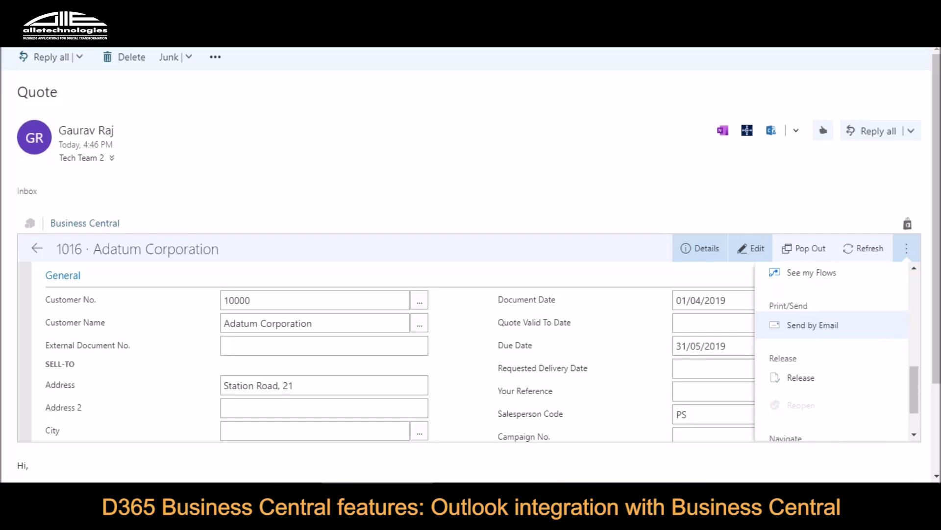
{"action": "left_click", "coordinate": [813, 325]}
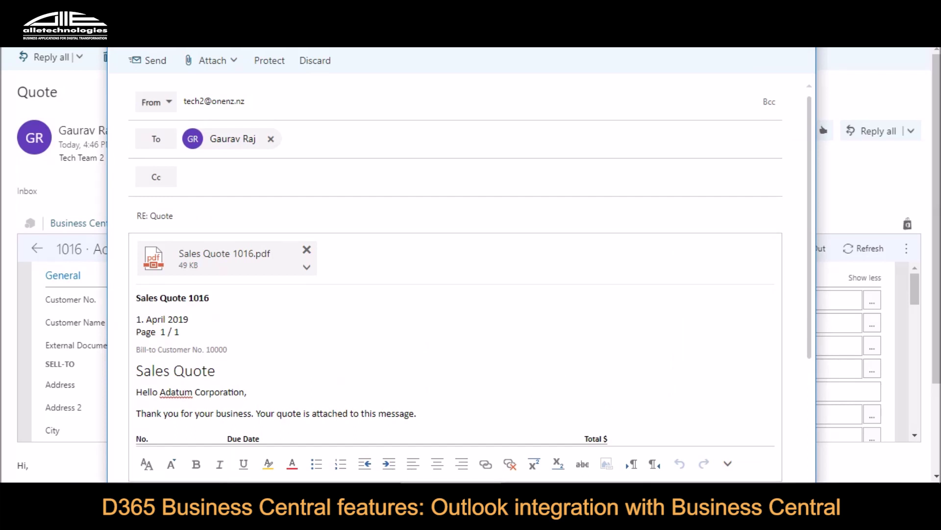
Send the 'RE: Quote' reply with the quote PDF to Adatum Corporation.
{"action": "left_click", "coordinate": [150, 60]}
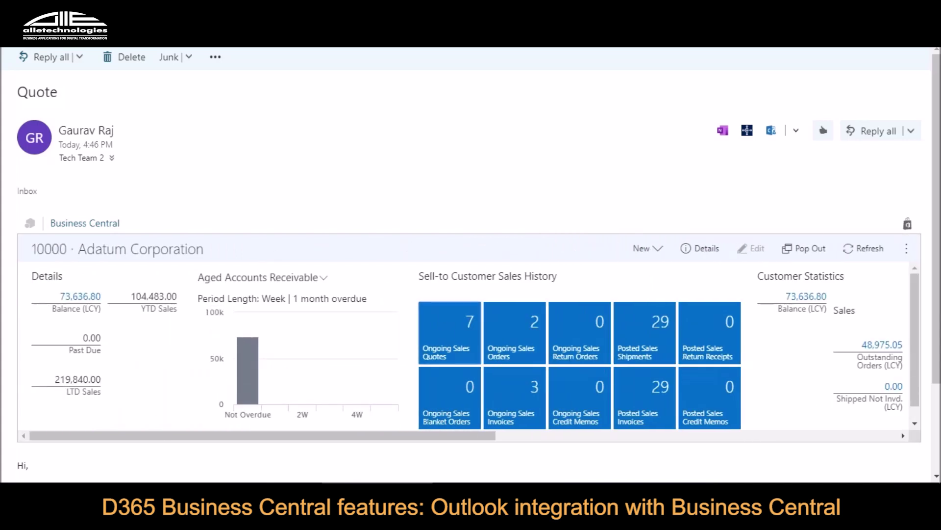
Open Adatum's new sales quote 1016 from the ongoing sales quotes list.
{"action": "left_click", "coordinate": [449, 333]}
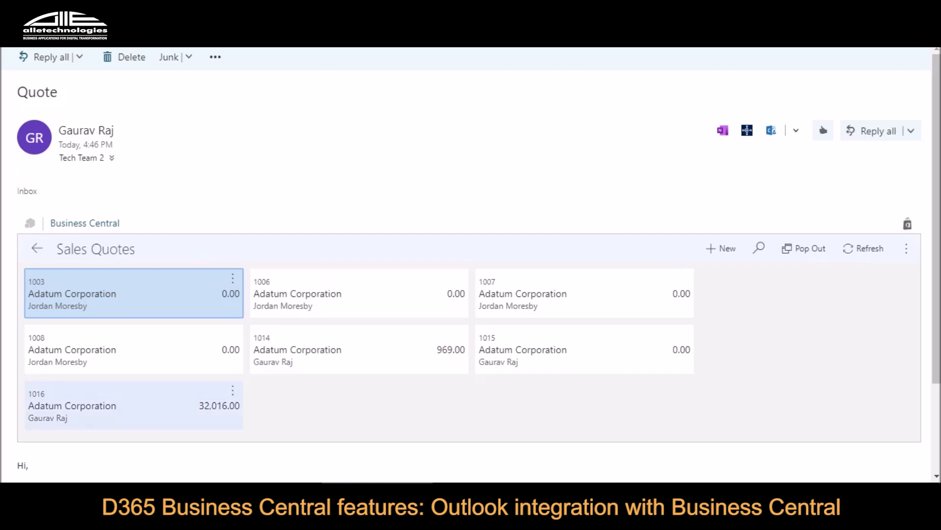
{"action": "left_click", "coordinate": [134, 405]}
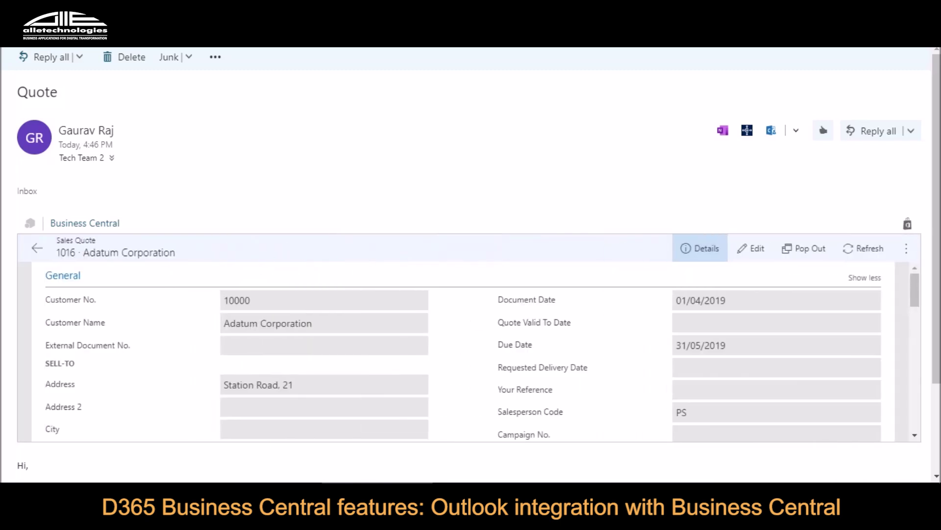
{"action": "scroll", "coordinate": [470, 353], "scroll_direction": "down", "scroll_amount": 15}
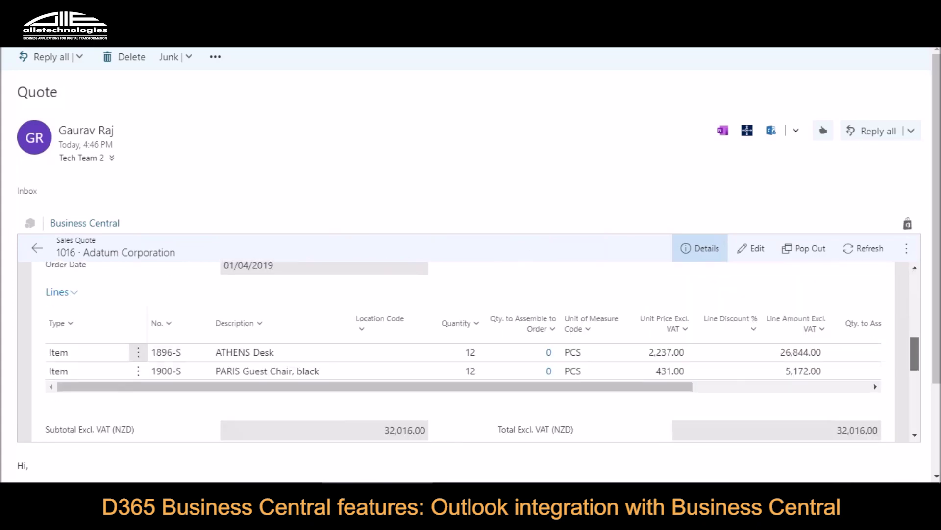
{"action": "scroll", "coordinate": [471, 353], "scroll_direction": "up", "scroll_amount": 8}
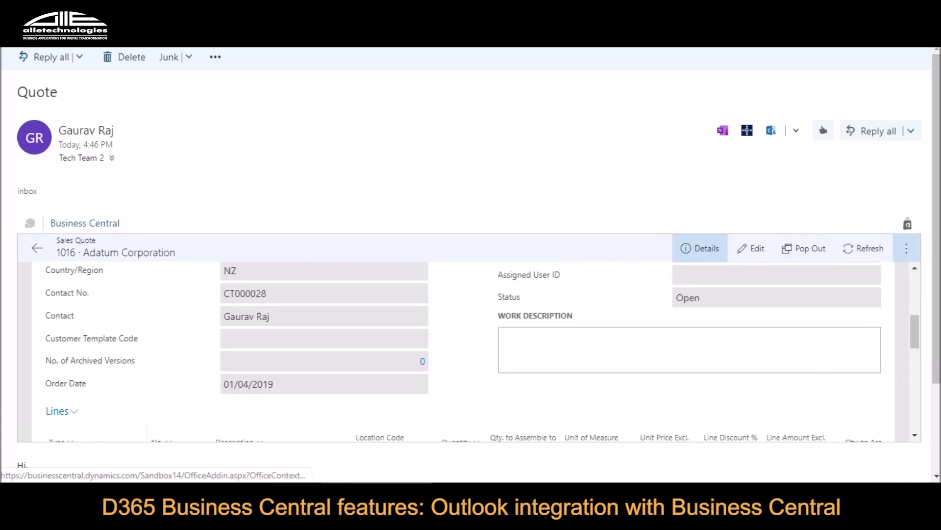
Convert quote 1016 into a sales order with Make Order, confirming the prompt.
{"action": "left_click", "coordinate": [906, 248]}
{"action": "left_click", "coordinate": [809, 300]}
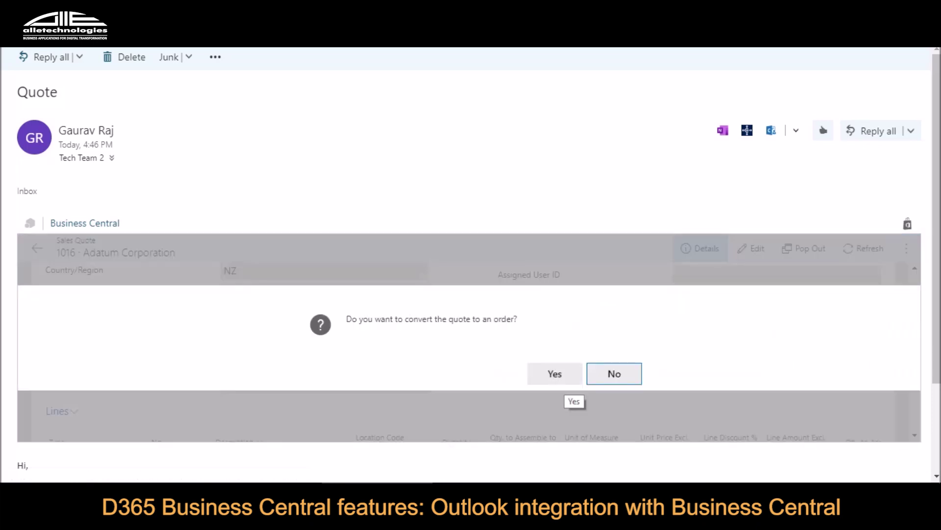
{"action": "left_click", "coordinate": [554, 375]}
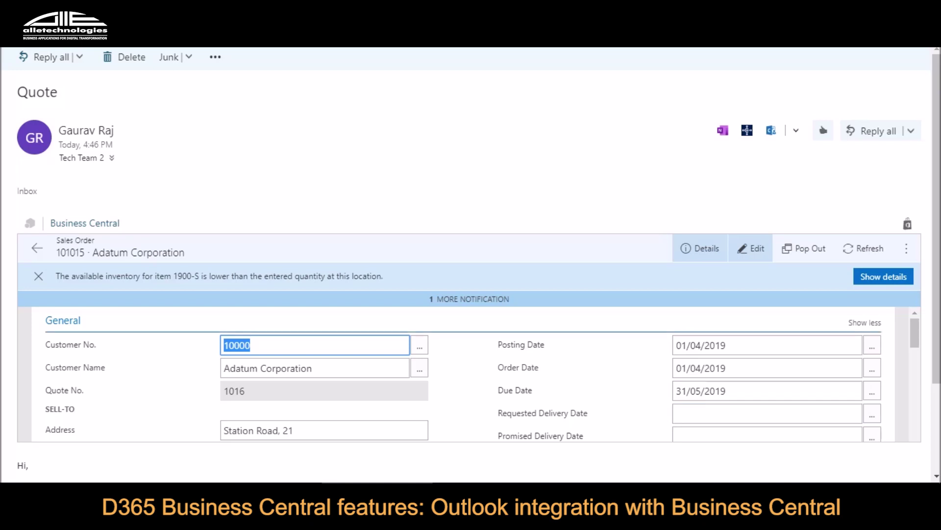
Release sales order 101015 after reviewing its lines.
{"action": "scroll", "coordinate": [483, 374], "scroll_direction": "down", "scroll_amount": 3}
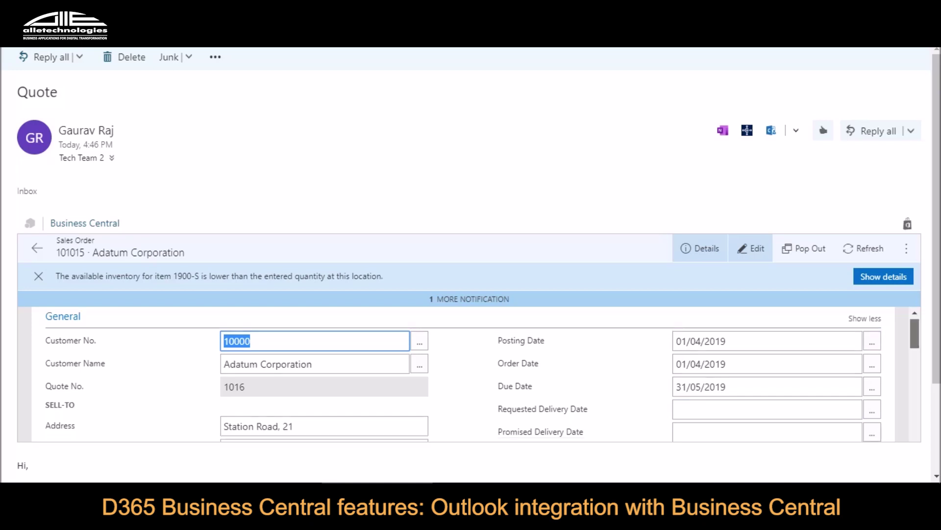
{"action": "scroll", "coordinate": [483, 374], "scroll_direction": "down", "scroll_amount": 15}
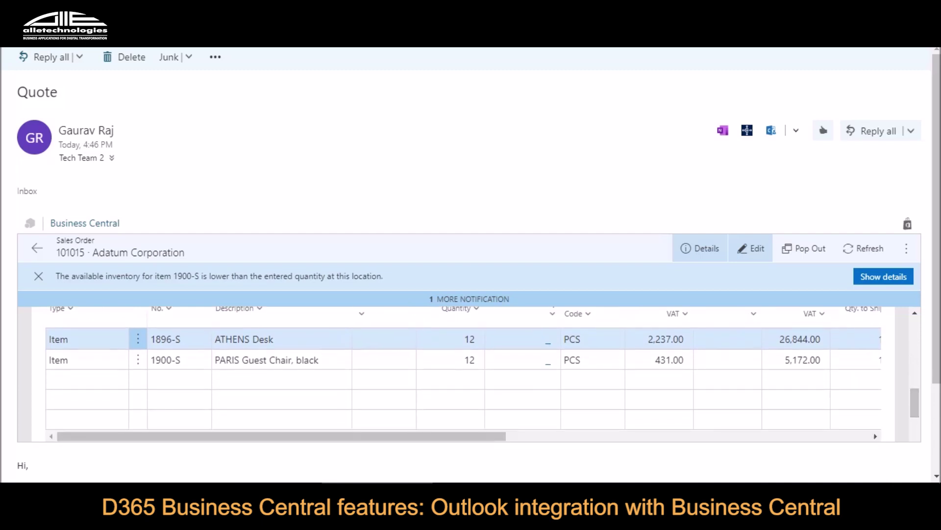
{"action": "left_click", "coordinate": [906, 248]}
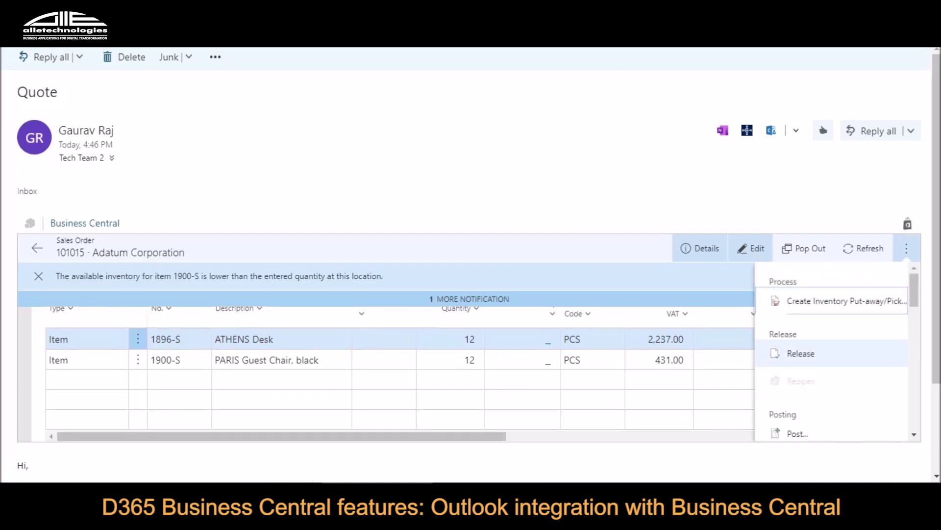
{"action": "left_click", "coordinate": [800, 353]}
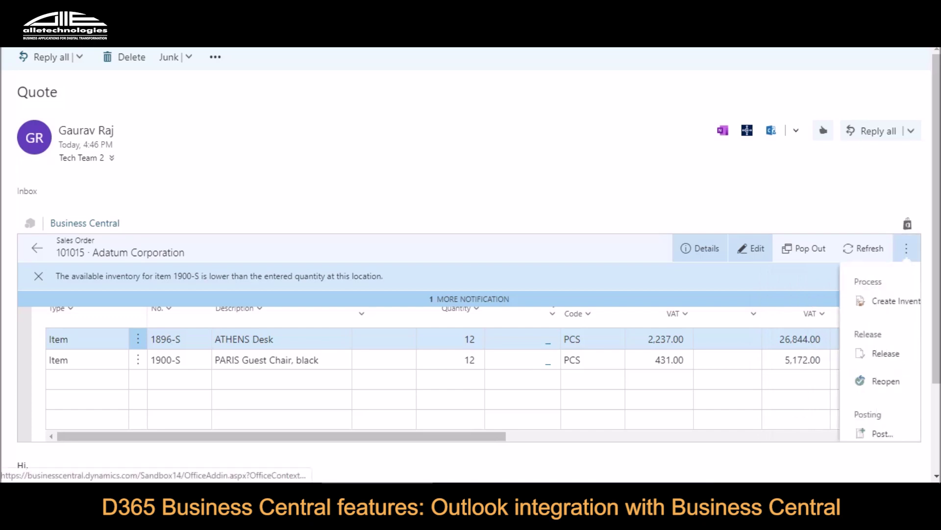
Scroll through the order's actions menu to review the Posting and other options.
{"action": "scroll", "coordinate": [834, 353], "scroll_direction": "down", "scroll_amount": 3}
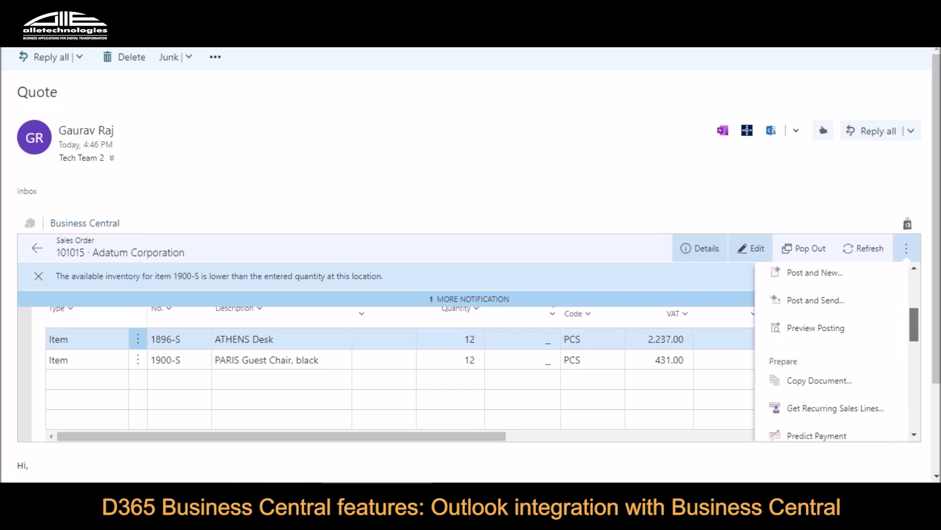
{"action": "scroll", "coordinate": [834, 353], "scroll_direction": "up", "scroll_amount": 3}
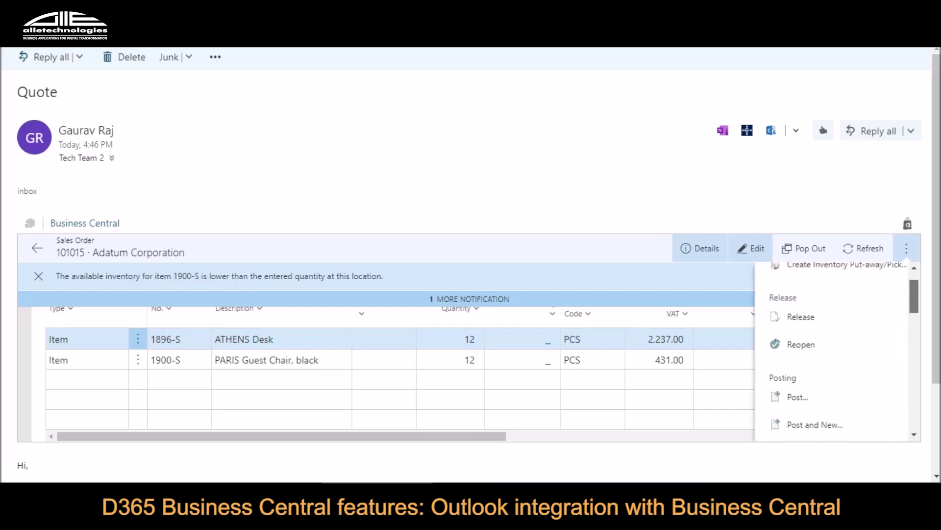
{"action": "scroll", "coordinate": [833, 353], "scroll_direction": "down", "scroll_amount": 2}
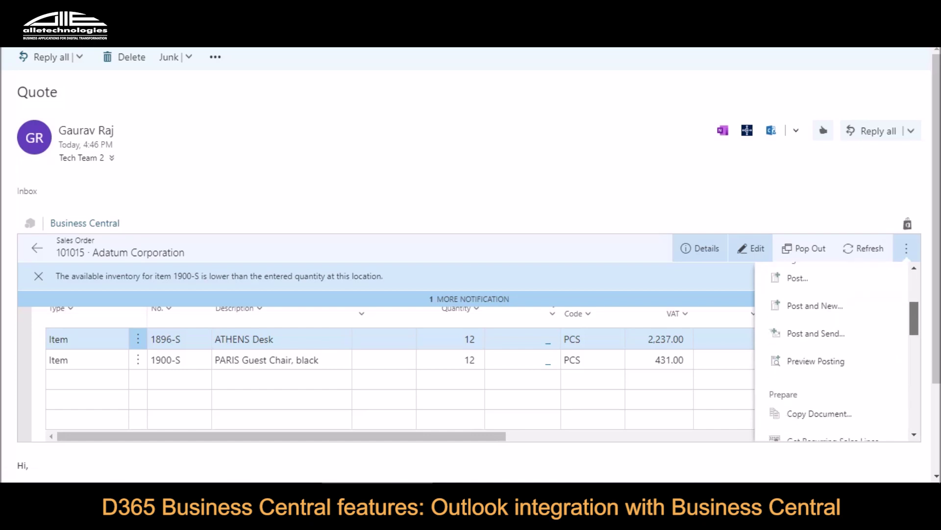
{"action": "scroll", "coordinate": [834, 353], "scroll_direction": "down", "scroll_amount": 3}
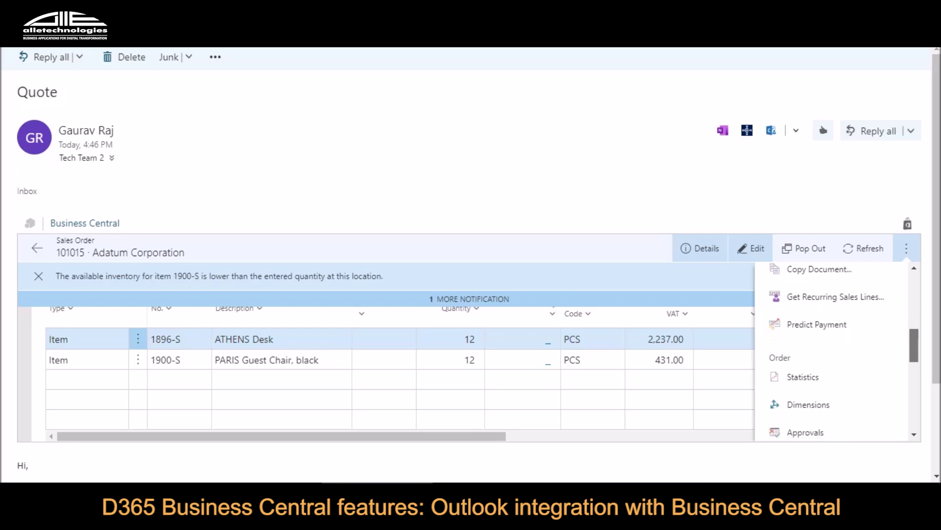
{"action": "scroll", "coordinate": [844, 350], "scroll_direction": "down", "scroll_amount": 3}
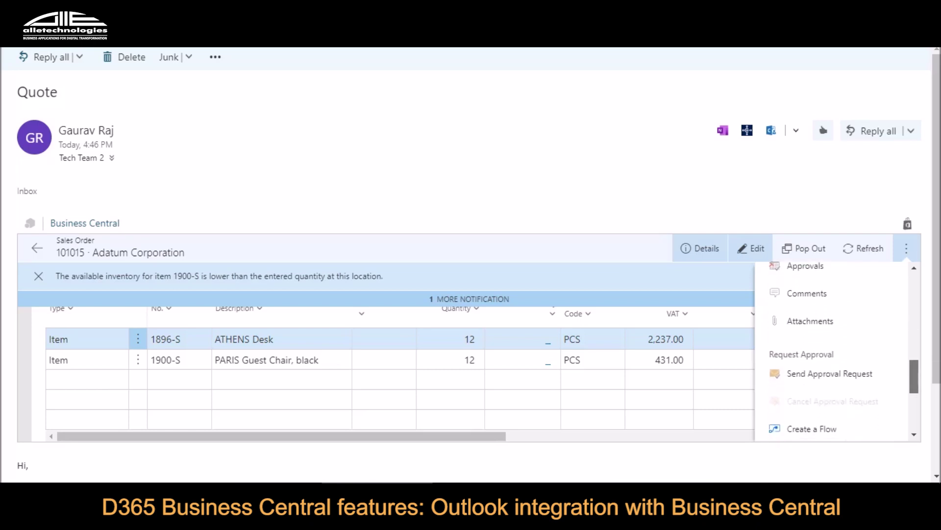
{"action": "scroll", "coordinate": [833, 334], "scroll_direction": "down", "scroll_amount": 4}
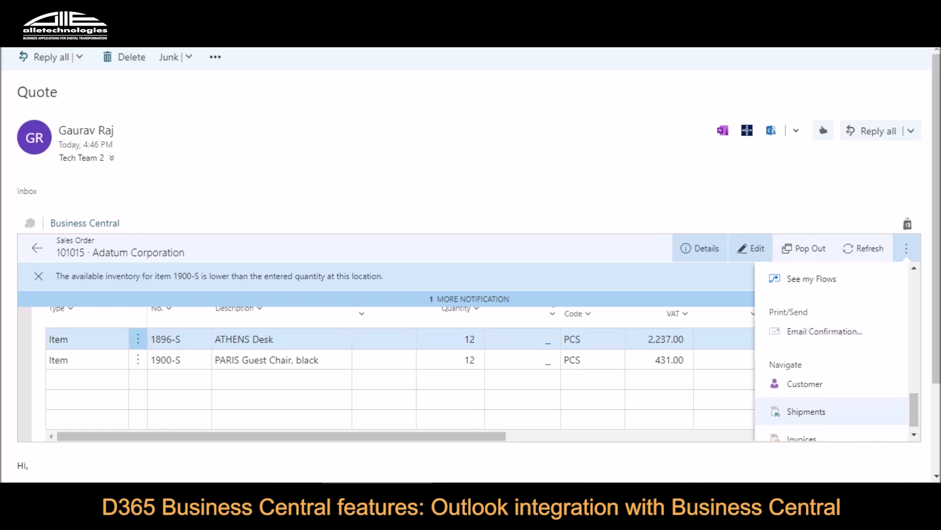
{"action": "scroll", "coordinate": [833, 353], "scroll_direction": "up", "scroll_amount": 3}
{"action": "scroll", "coordinate": [833, 353], "scroll_direction": "up", "scroll_amount": 3}
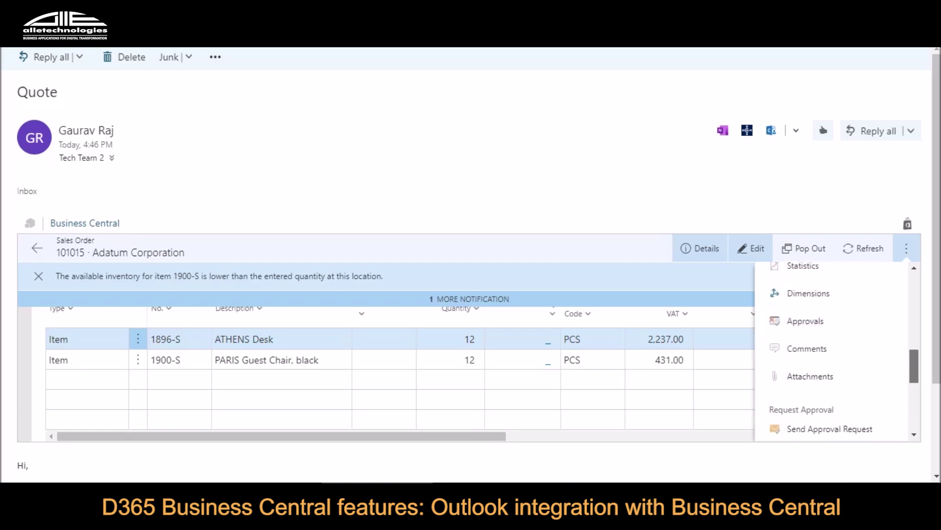
{"action": "scroll", "coordinate": [834, 353], "scroll_direction": "up", "scroll_amount": 3}
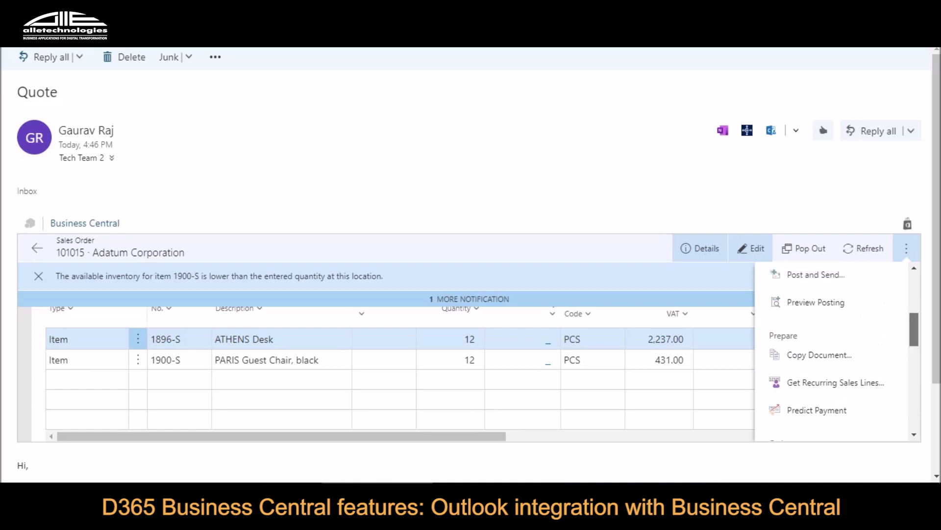